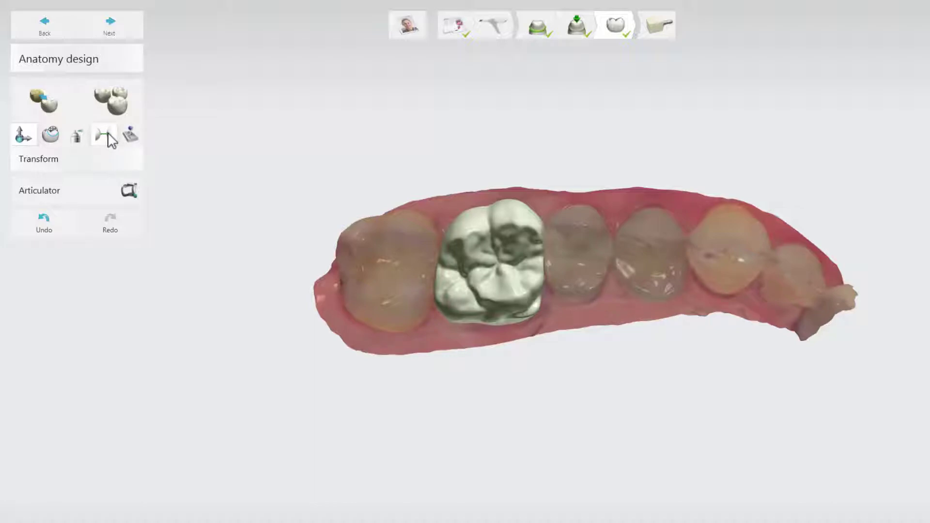
# Open the Contacts tool and turn the model to face the crown's contact surface.
pyautogui.click(108, 133)
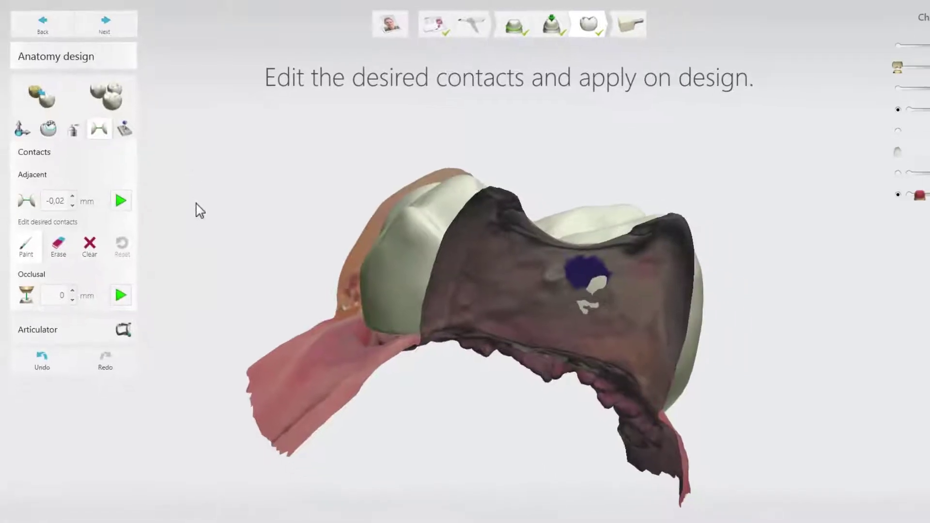
pyautogui.moveTo(207, 262); pyautogui.dragTo(649, 280, button='right')
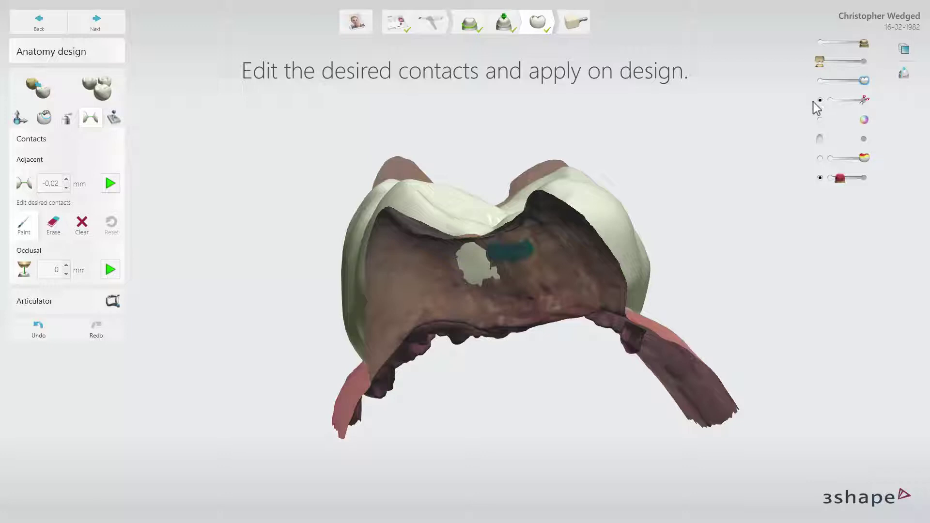
pyautogui.click(820, 159)
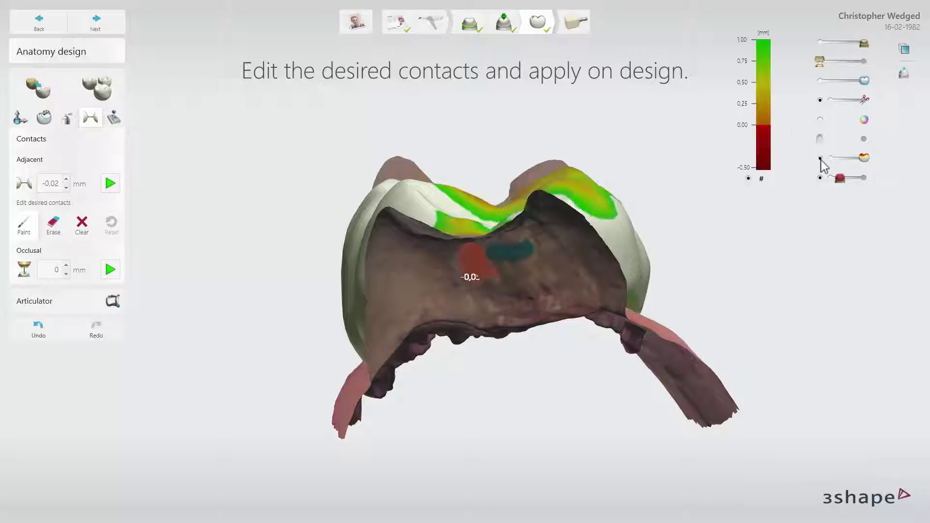
pyautogui.moveTo(864, 158)
pyautogui.mouseDown()
pyautogui.moveTo(838, 158)
pyautogui.moveTo(855, 161)
pyautogui.mouseUp()
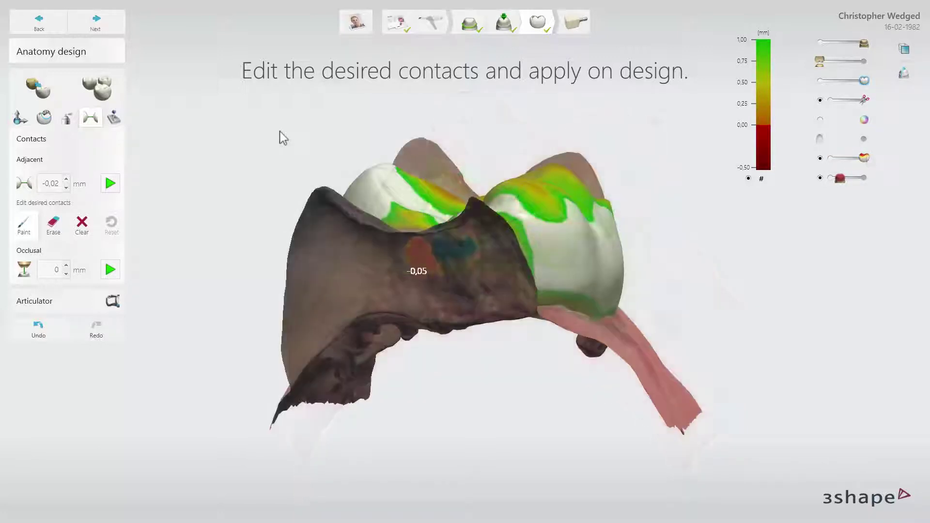
pyautogui.moveTo(706, 236); pyautogui.dragTo(337, 253, button='right')
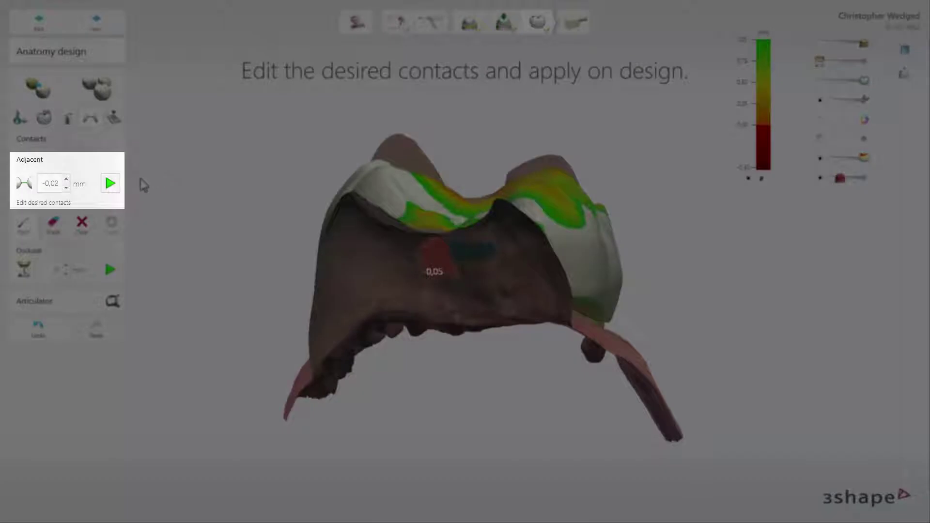
# Try Adjacent offsets up to 0,03, settle back on -0,02 mm, and apply it to the crown.
pyautogui.click(67, 178)
pyautogui.click(67, 179)
pyautogui.click(67, 179)
pyautogui.click(67, 180)
pyautogui.click(66, 180)
pyautogui.click(66, 187)
pyautogui.click(67, 187)
pyautogui.click(67, 187)
pyautogui.click(66, 187)
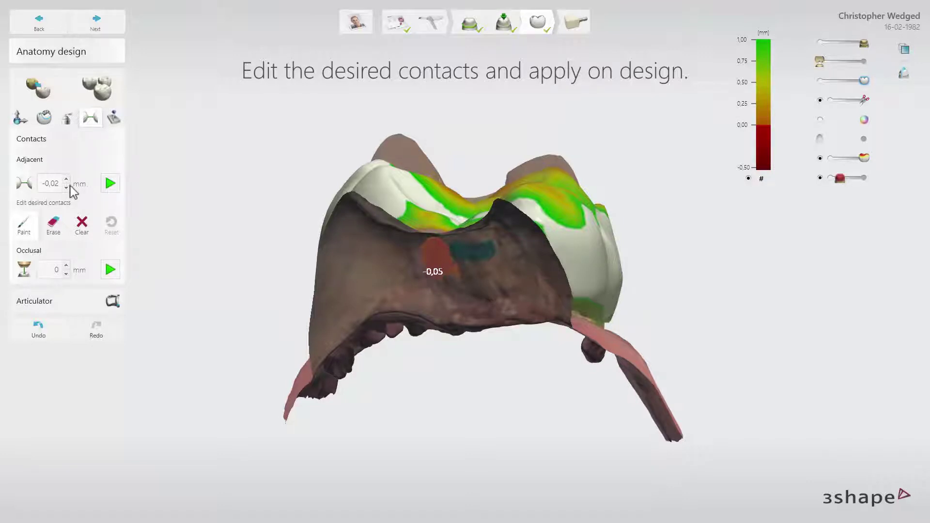
pyautogui.click(116, 191)
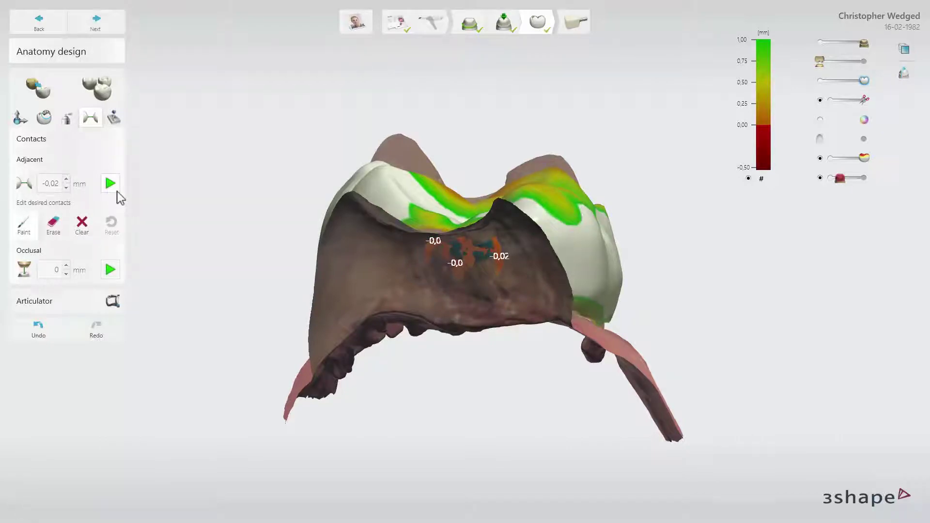
# Make the crown semi-transparent to reveal its adjacent contact spots against the neighbour.
pyautogui.moveTo(118, 196); pyautogui.dragTo(2, 244, button='right')
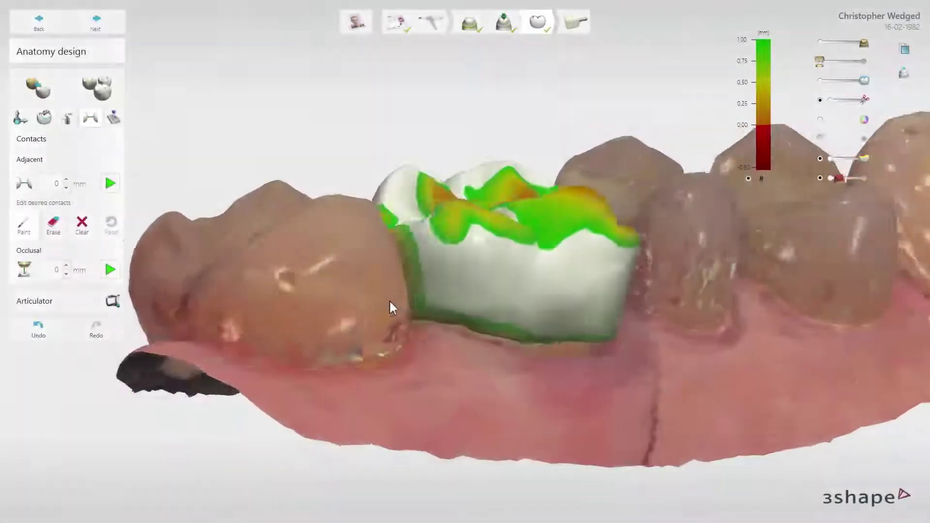
pyautogui.moveTo(864, 82); pyautogui.dragTo(842, 90)
pyautogui.moveTo(688, 204); pyautogui.dragTo(615, 242, button='right')
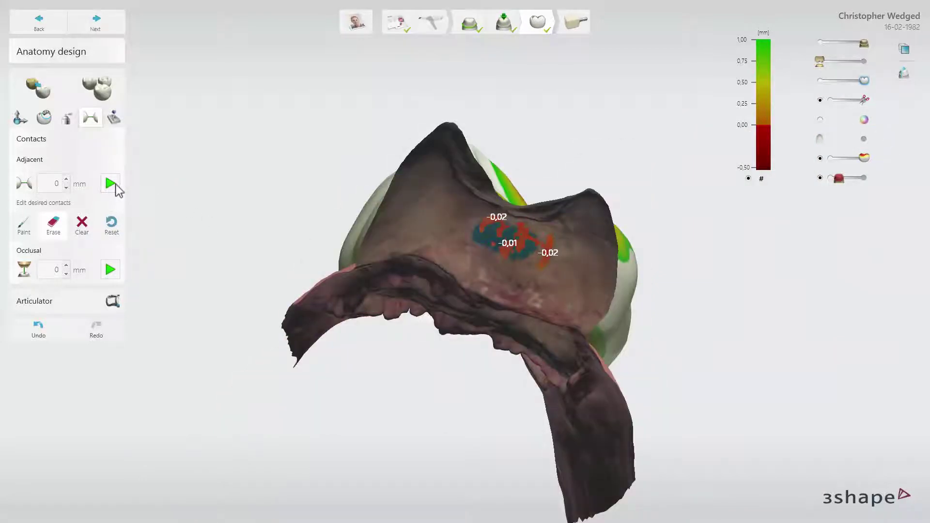
# Reapply the Adjacent contacts at 0 mm, then clear and restore the painted contact area.
pyautogui.click(113, 184)
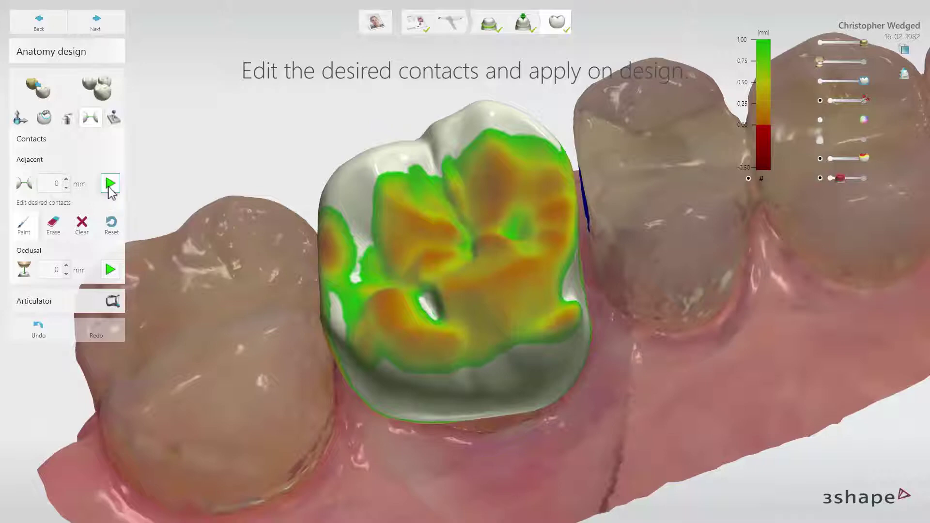
pyautogui.click(110, 185)
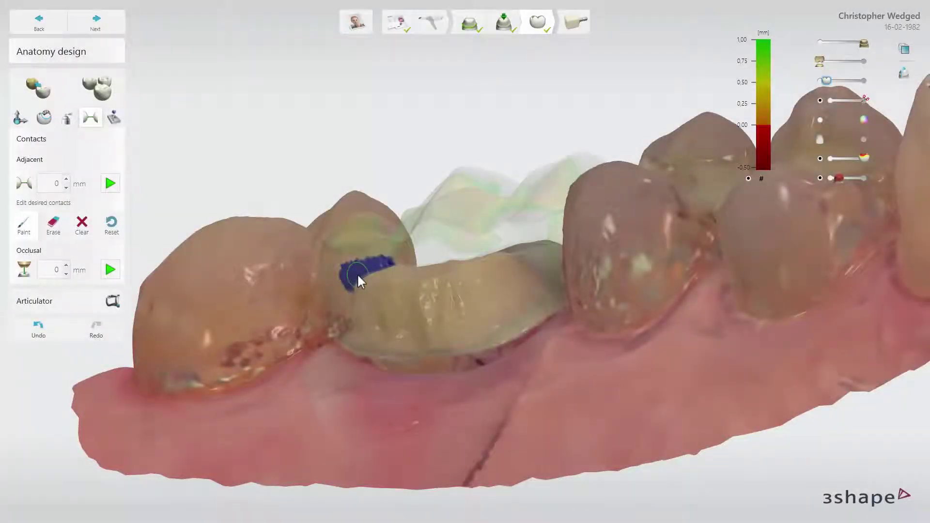
pyautogui.click(86, 228)
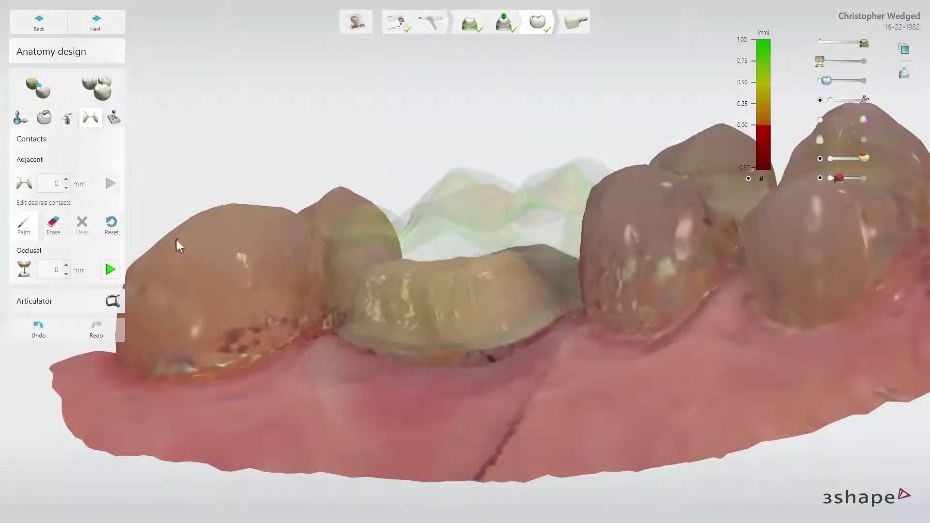
pyautogui.click(119, 232)
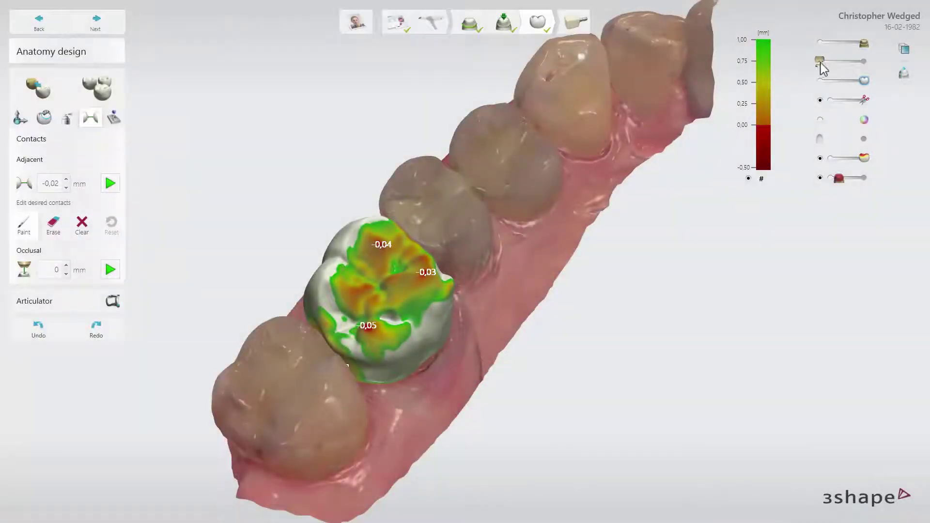
# Raise the antagonist opacity so the upper teeth show over the crown's occlusal contacts.
pyautogui.moveTo(822, 62); pyautogui.dragTo(855, 62)
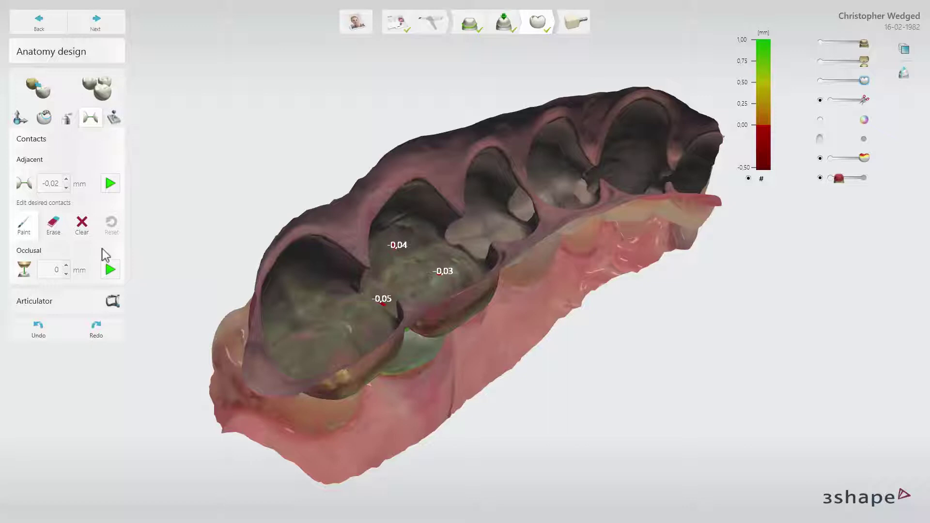
# Apply the Occlusal offset at 0 mm, then fade the antagonist upper jaw back out.
pyautogui.click(67, 267)
pyautogui.click(67, 267)
pyautogui.click(66, 267)
pyautogui.click(66, 273)
pyautogui.click(111, 271)
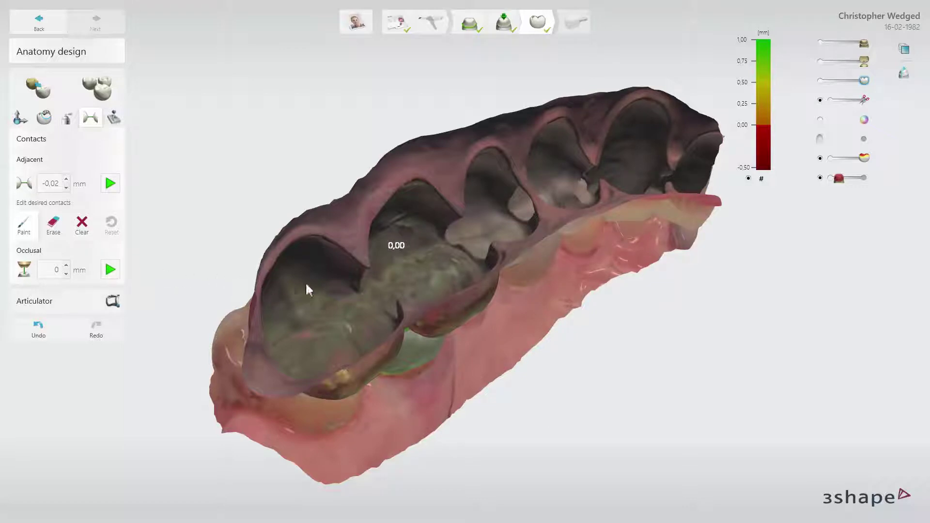
pyautogui.moveTo(376, 289); pyautogui.dragTo(353, 288, button='right')
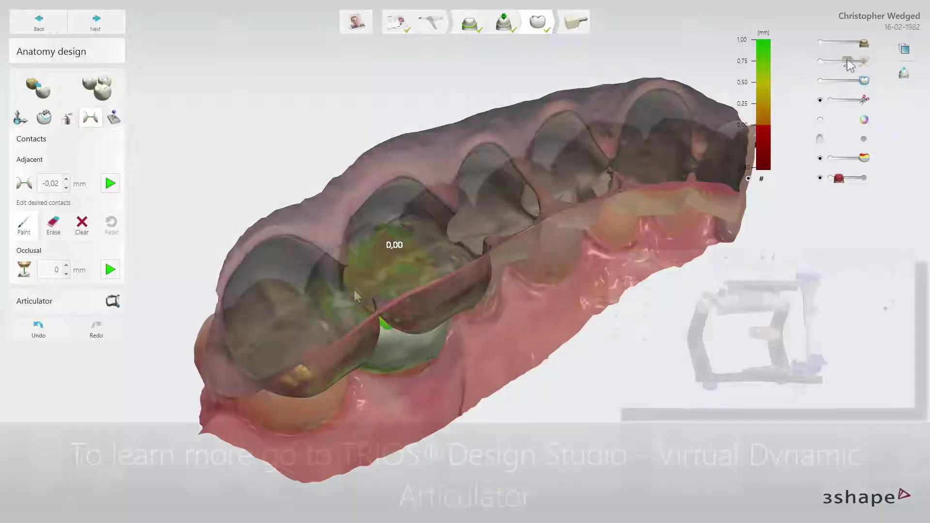
pyautogui.moveTo(847, 60); pyautogui.dragTo(817, 60)
pyautogui.moveTo(493, 223); pyautogui.dragTo(485, 272, button='right')
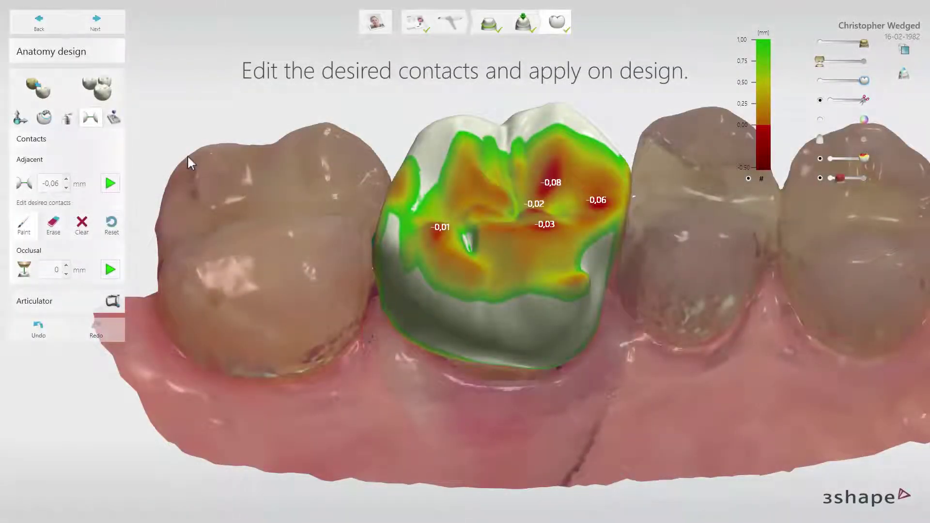
# Proceed to the next design step, triggering the Hard contacts warning for tooth 3.
pyautogui.click(112, 30)
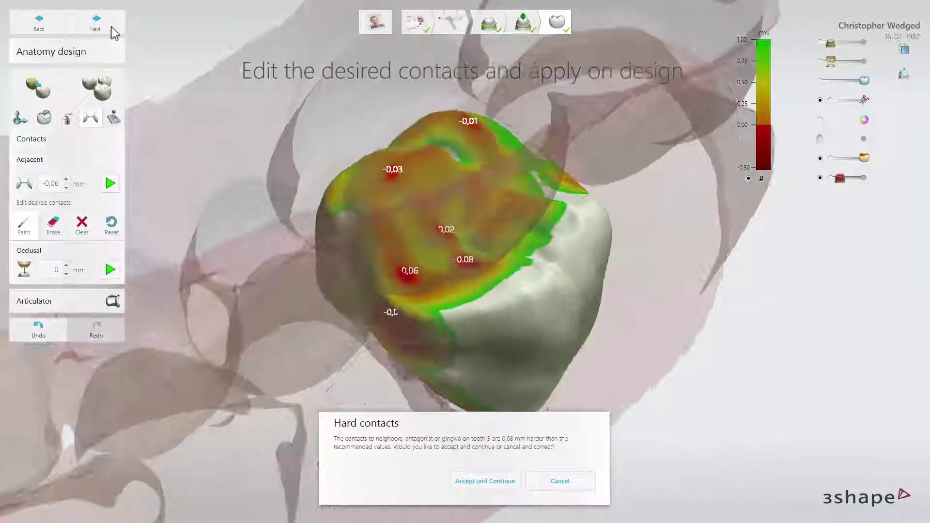